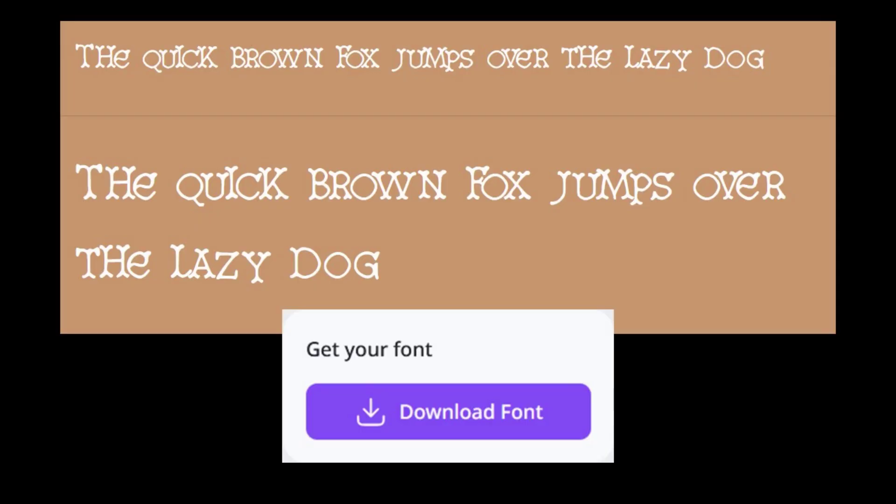
Add ' THIS FONT' after WOW, then type 'WAS FREE' on the next line.
{"action": "type", "text": "THIS FONT"}
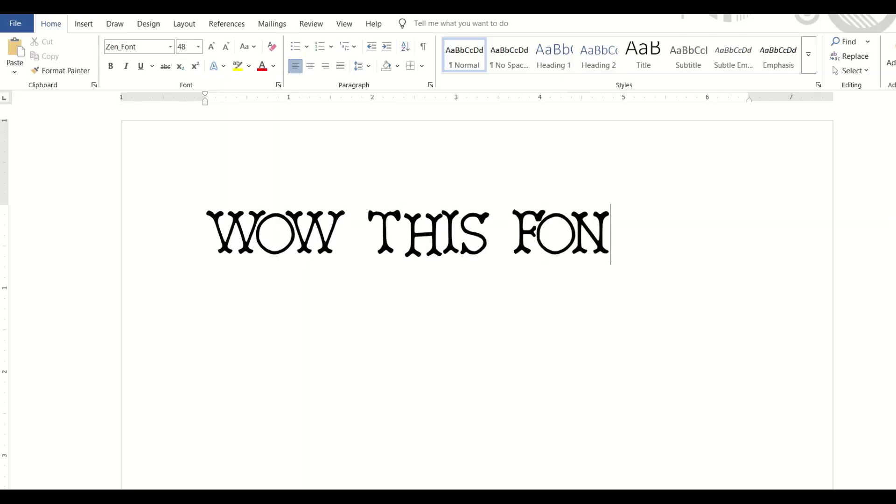
{"action": "key", "text": "Return"}
{"action": "type", "text": "WAS FREE"}
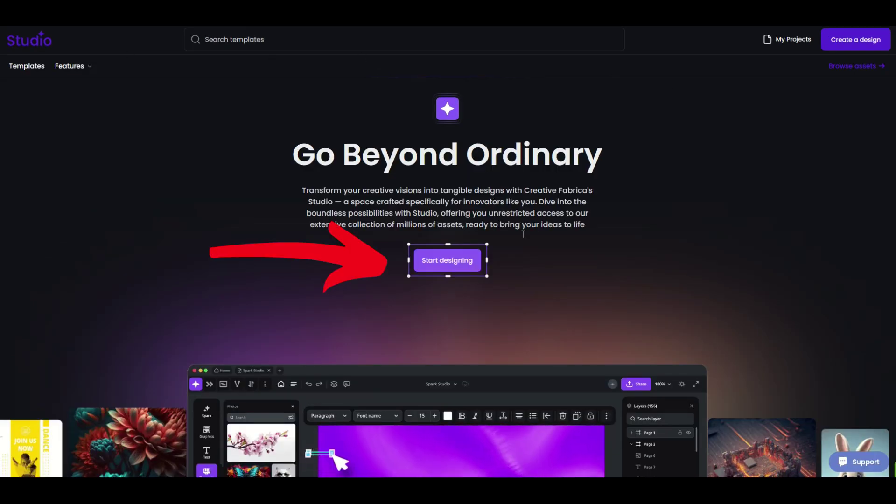
Enter the Studio dashboard via Start designing and scroll down to the Font Generator card.
{"action": "left_click", "coordinate": [444, 266]}
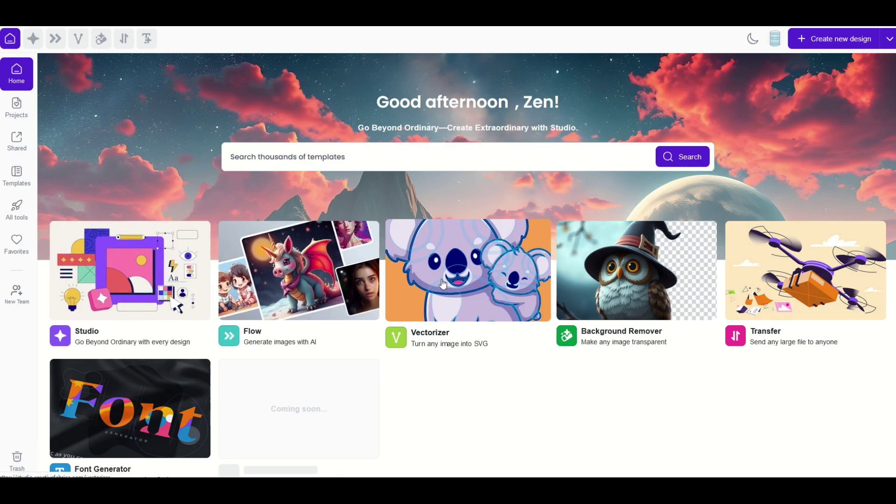
{"action": "scroll", "coordinate": [404, 299], "scroll_direction": "down", "scroll_amount": 1}
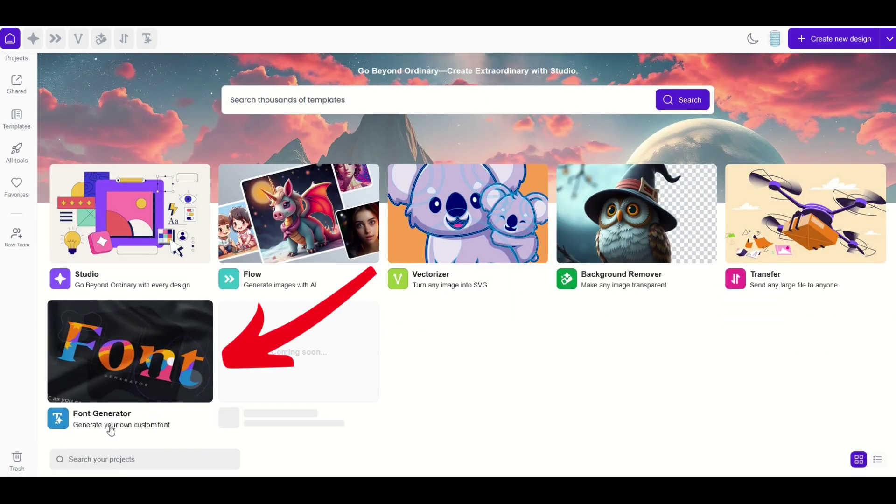
Launch the Font Generator tool from its dashboard card.
{"action": "left_click", "coordinate": [115, 348]}
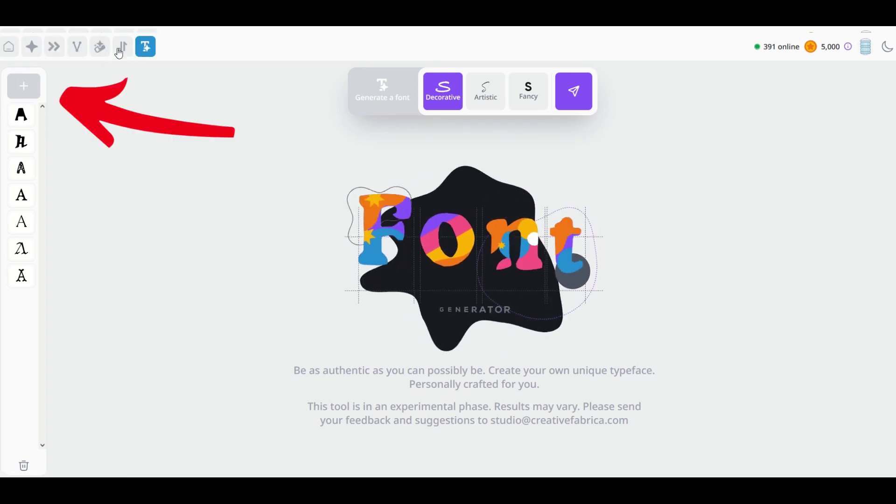
{"action": "mouse_move", "coordinate": [148, 55]}
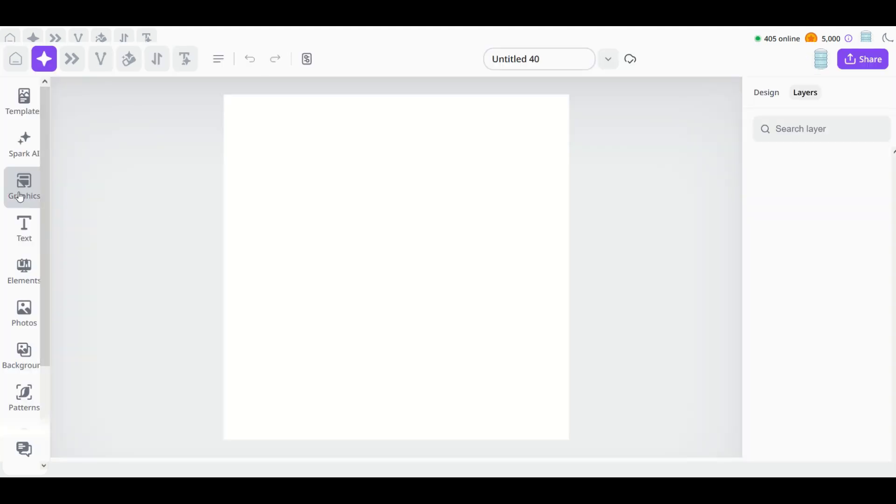
From the Graphics panel, add the dark butterfly and the cat-with-mug graphics to the canvas.
{"action": "left_click", "coordinate": [24, 187]}
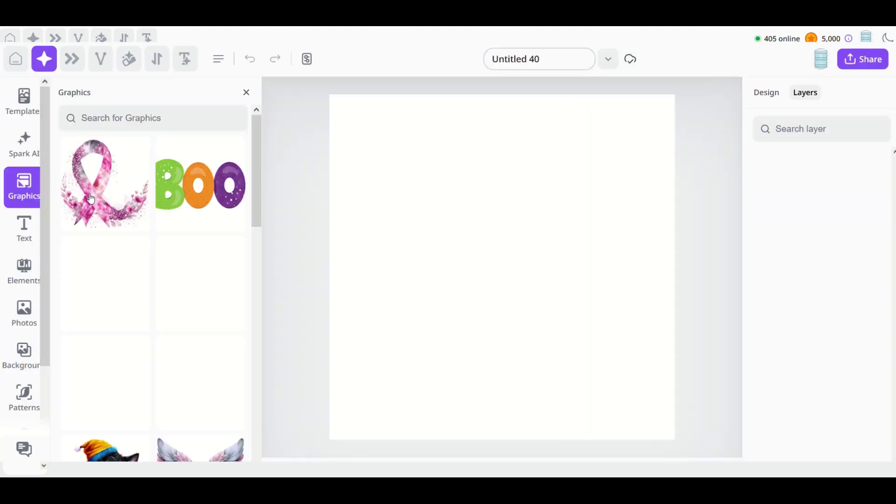
{"action": "scroll", "coordinate": [91, 198], "scroll_direction": "down", "scroll_amount": 3}
{"action": "left_click", "coordinate": [92, 224]}
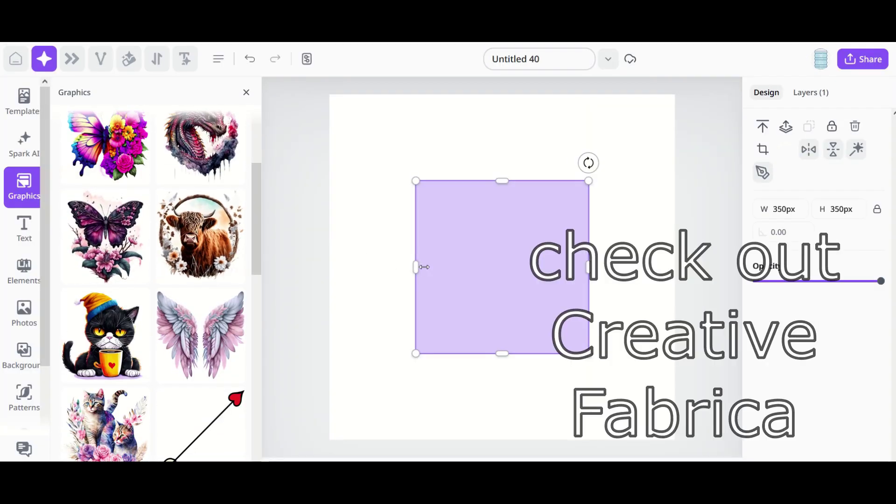
{"action": "left_click", "coordinate": [141, 347]}
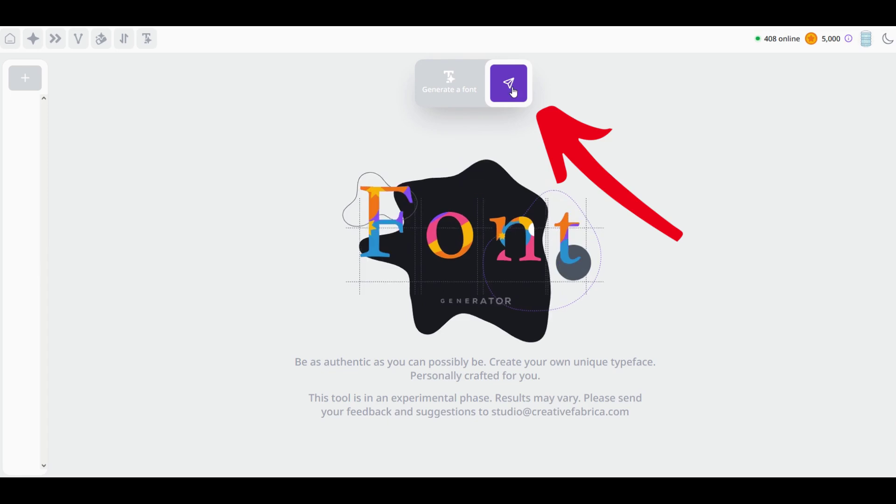
Generate a decorative font and replace the pangram sample text with 'Zen Watercooler'.
{"action": "left_click", "coordinate": [511, 84]}
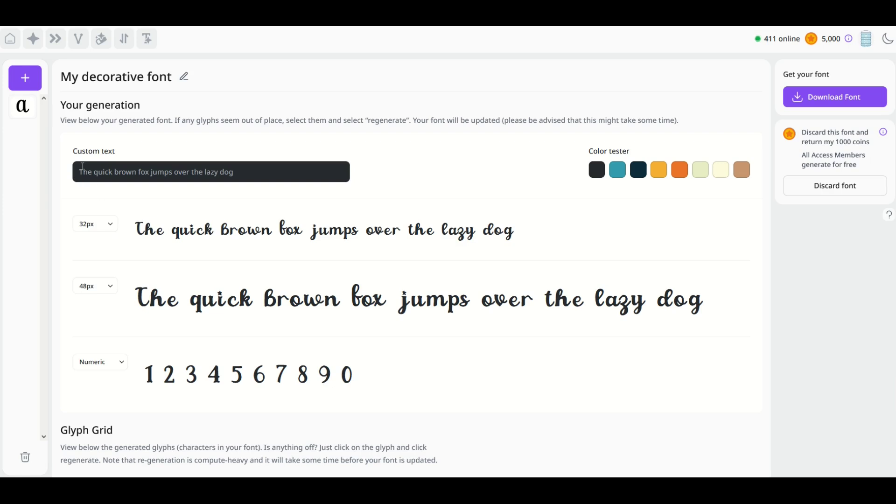
{"action": "left_click_drag", "start_coordinate": [292, 176], "coordinate": [8, 179]}
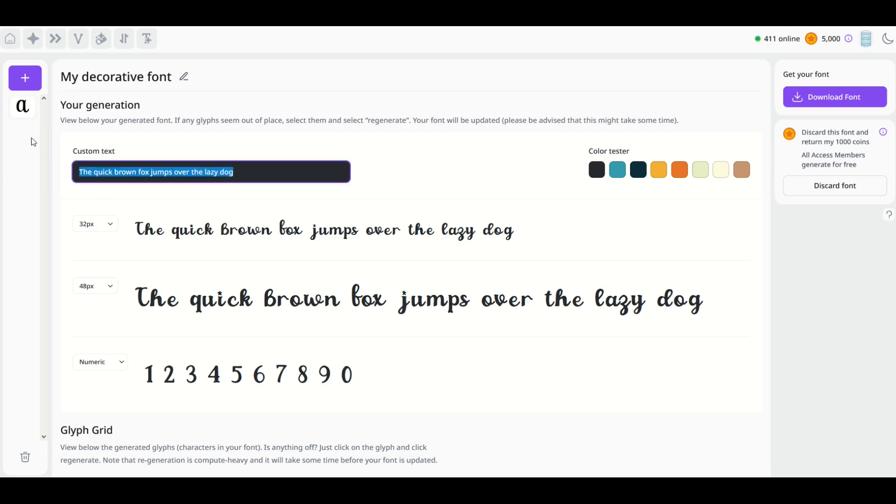
{"action": "type", "text": "Zen Watercooler"}
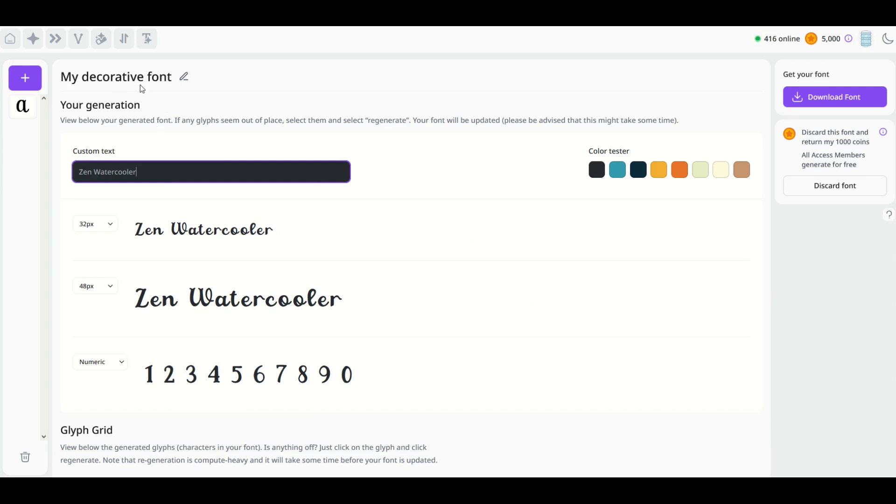
Rename the font from 'My decorative font' to 'Zen Watercooler'.
{"action": "left_click", "coordinate": [180, 83]}
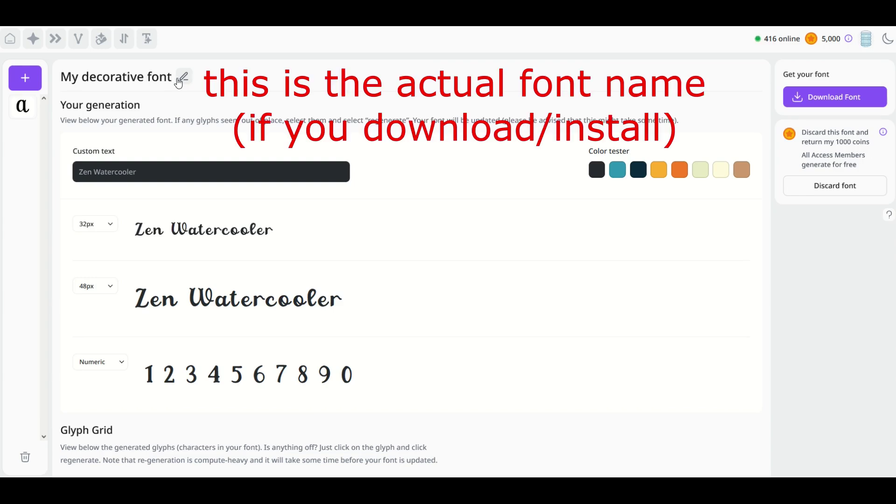
{"action": "key", "text": "BackSpace"}
{"action": "key", "text": "BackSpace"}
{"action": "type", "text": "Zen Watercooler"}
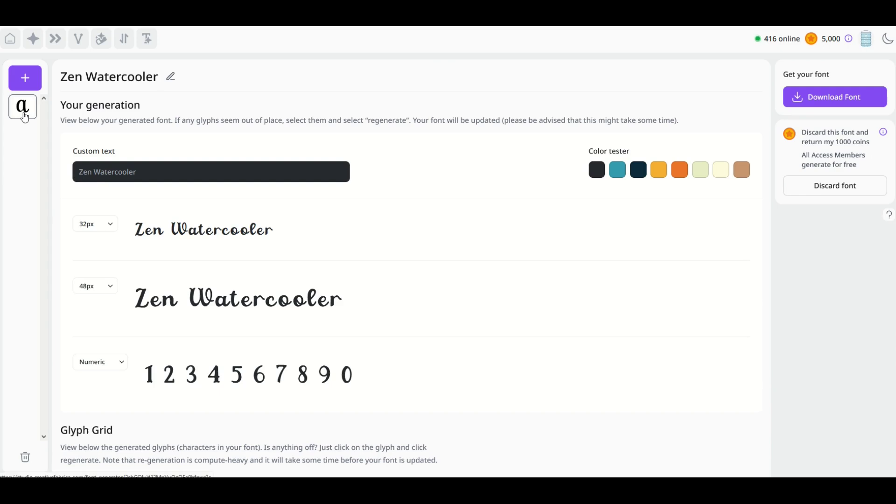
Inspect the uppercase A glyph in the Glyph Grid, then return to the font previews.
{"action": "scroll", "coordinate": [112, 201], "scroll_direction": "down", "scroll_amount": 6}
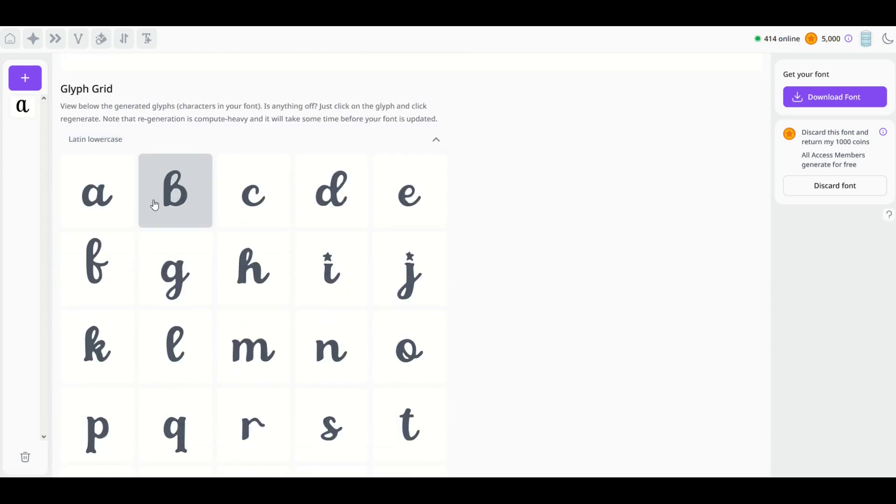
{"action": "scroll", "coordinate": [366, 219], "scroll_direction": "down", "scroll_amount": 1}
{"action": "scroll", "coordinate": [93, 182], "scroll_direction": "down", "scroll_amount": 5}
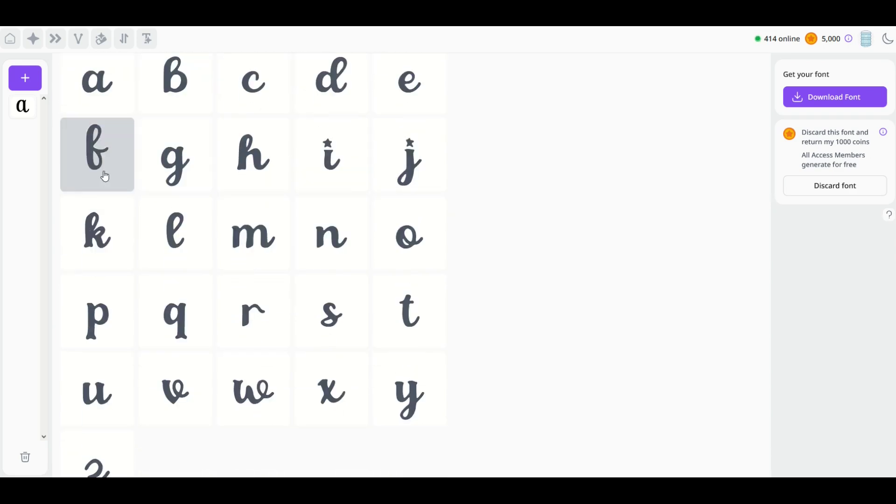
{"action": "scroll", "coordinate": [85, 196], "scroll_direction": "down", "scroll_amount": 2}
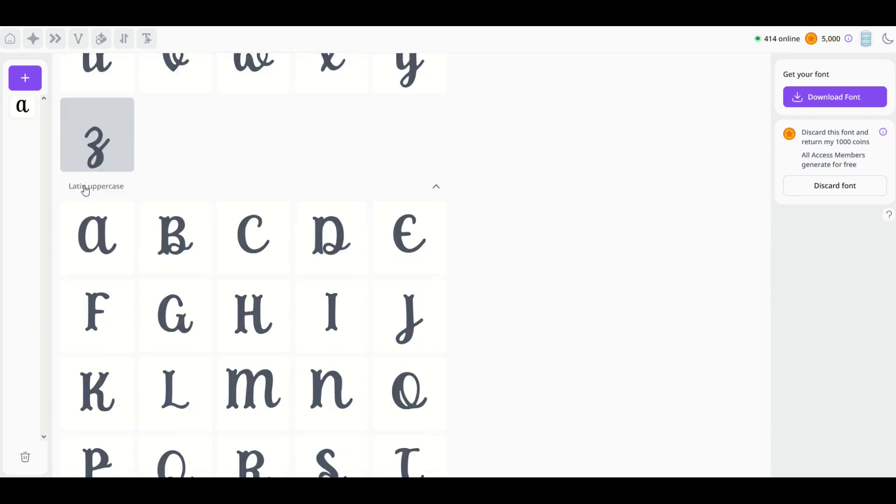
{"action": "left_click", "coordinate": [91, 237]}
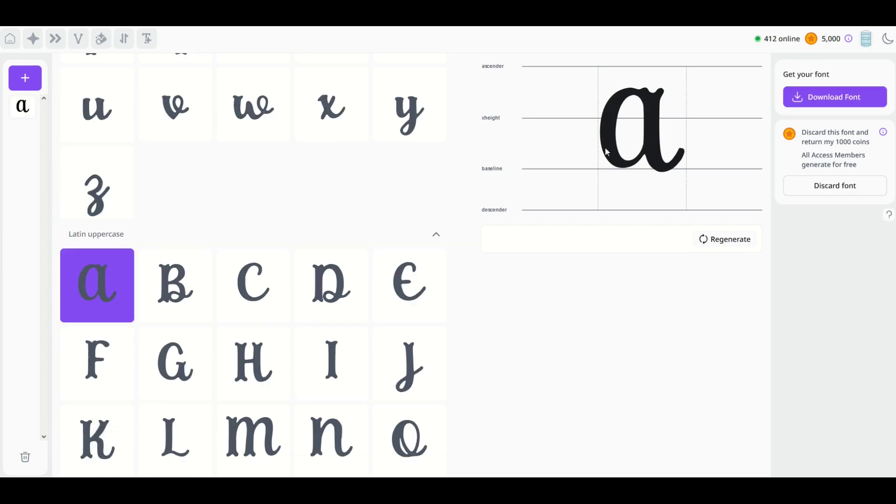
{"action": "left_click", "coordinate": [700, 240]}
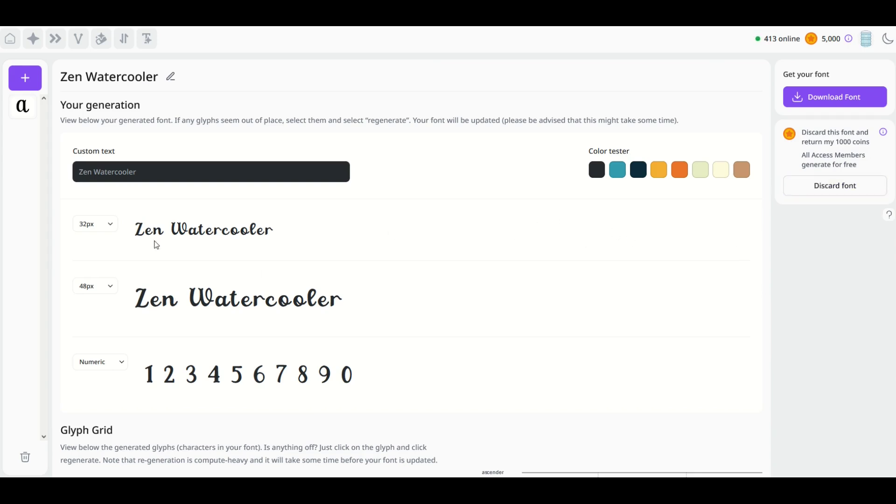
Preview the font on the teal swatch, then settle on the navy background.
{"action": "left_click", "coordinate": [617, 170]}
{"action": "left_click", "coordinate": [639, 173]}
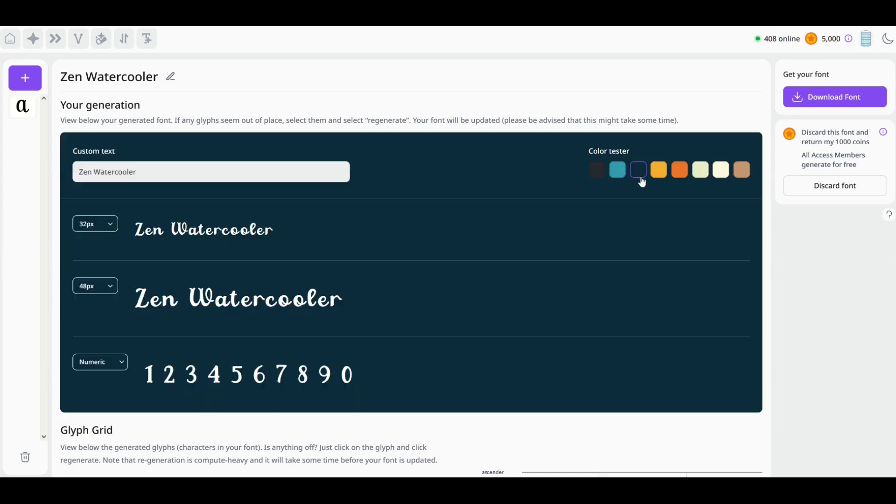
{"action": "left_click", "coordinate": [639, 174]}
{"action": "left_click", "coordinate": [640, 175]}
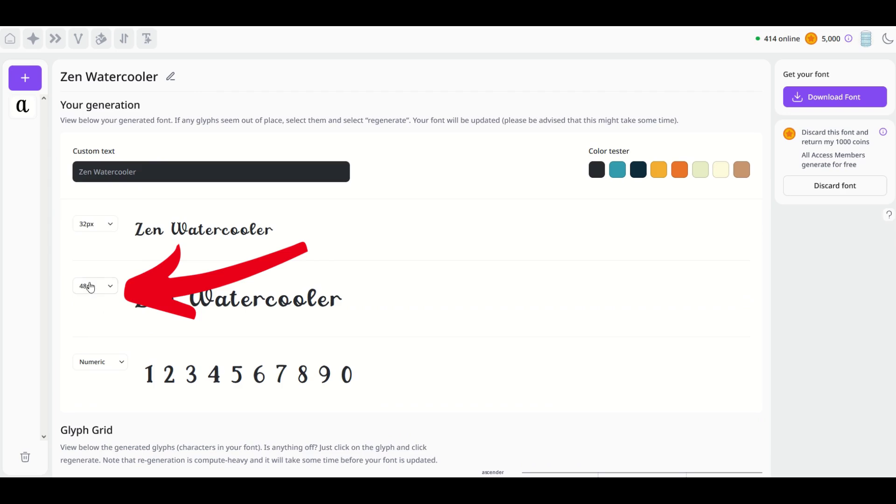
Enlarge the larger preview line from 48px to 96px.
{"action": "left_click", "coordinate": [94, 286]}
{"action": "left_click", "coordinate": [63, 258]}
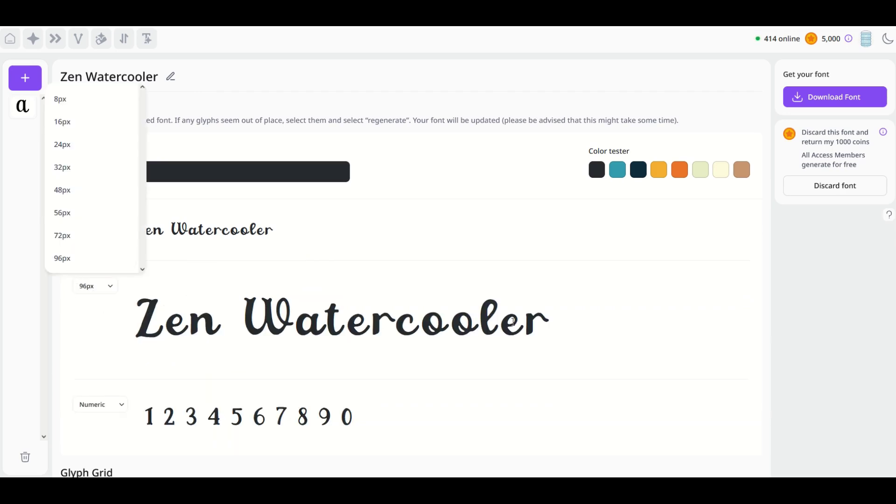
{"action": "scroll", "coordinate": [392, 273], "scroll_direction": "down", "scroll_amount": 9}
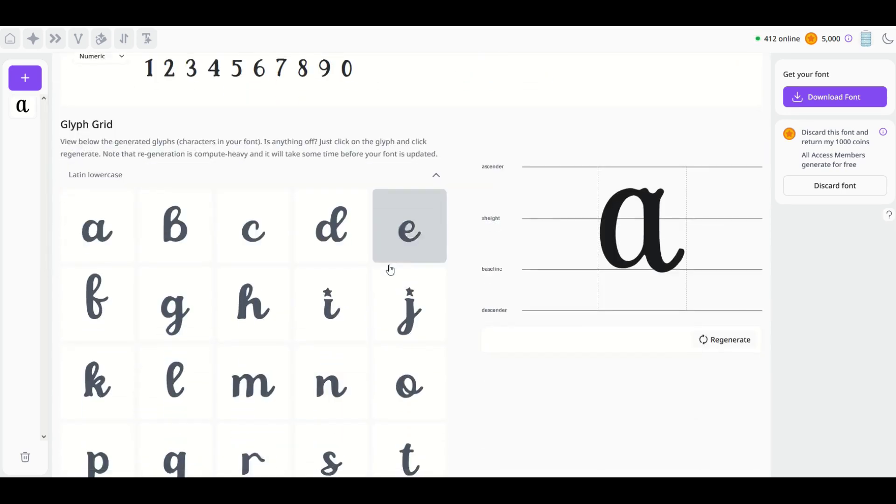
{"action": "scroll", "coordinate": [390, 269], "scroll_direction": "down", "scroll_amount": 1}
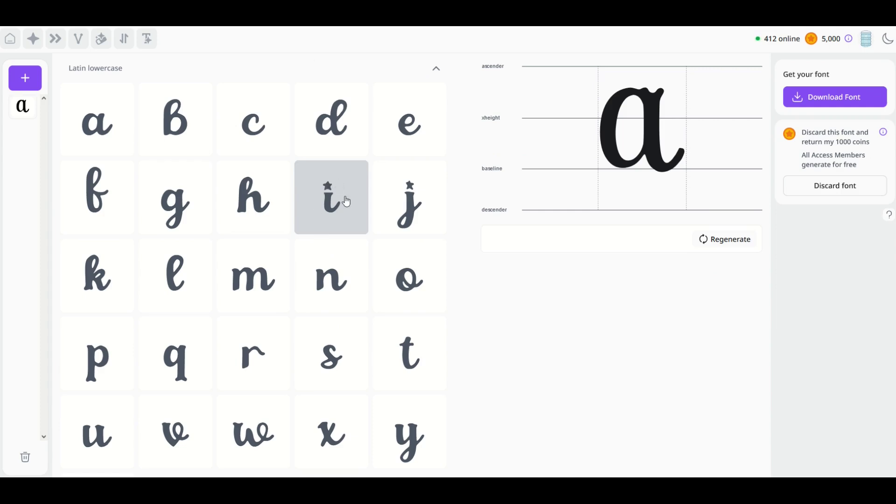
Review the i glyph, then select the lowercase z and regenerate it twice.
{"action": "left_click", "coordinate": [337, 221]}
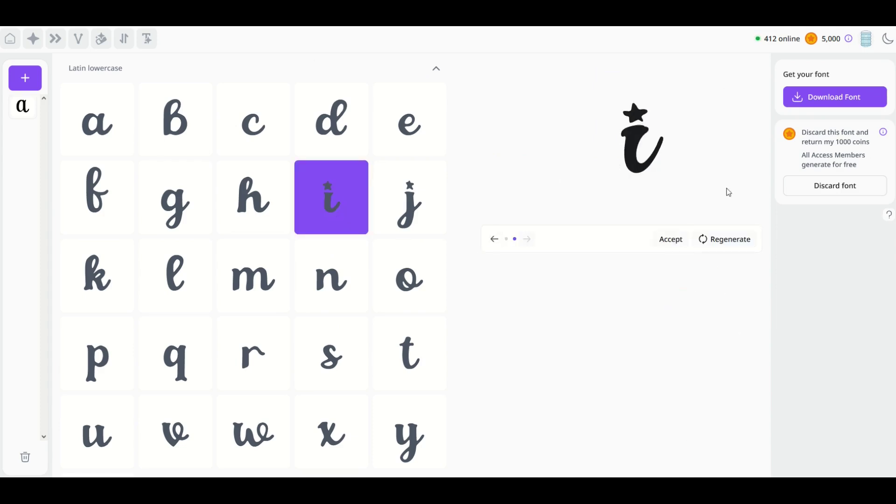
{"action": "scroll", "coordinate": [354, 198], "scroll_direction": "up", "scroll_amount": 1}
{"action": "scroll", "coordinate": [118, 226], "scroll_direction": "down", "scroll_amount": 5}
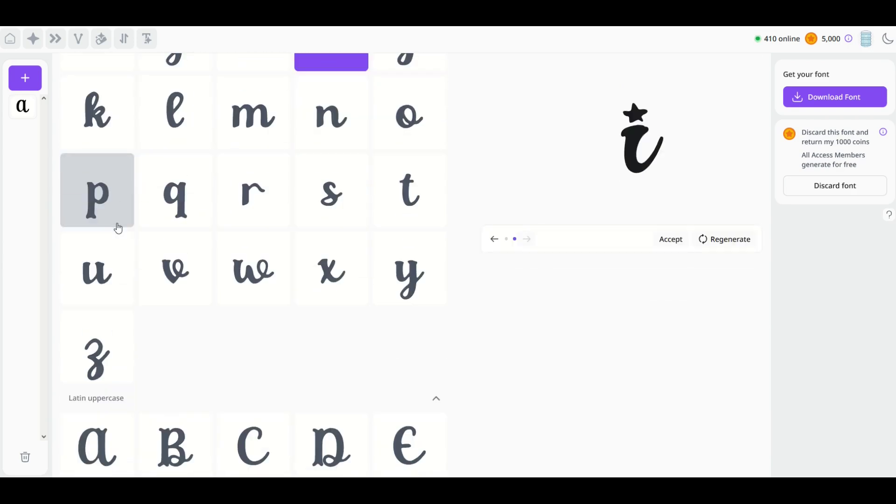
{"action": "left_click", "coordinate": [89, 355]}
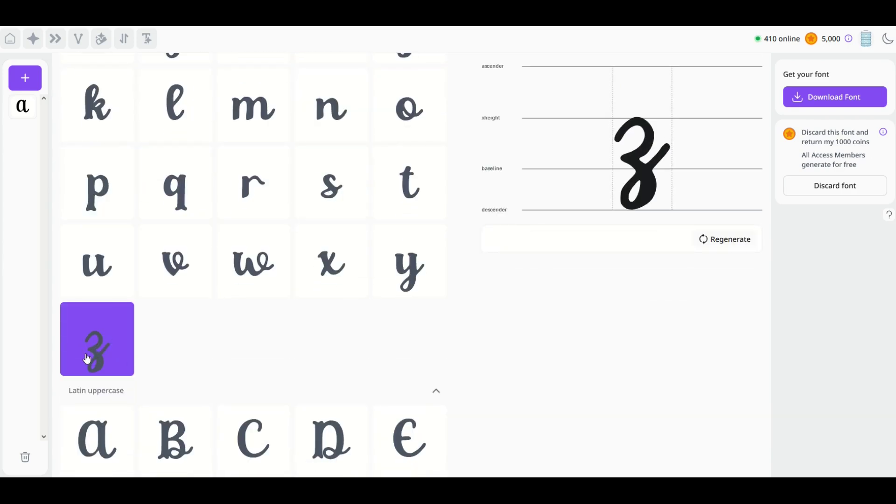
{"action": "left_click", "coordinate": [695, 244]}
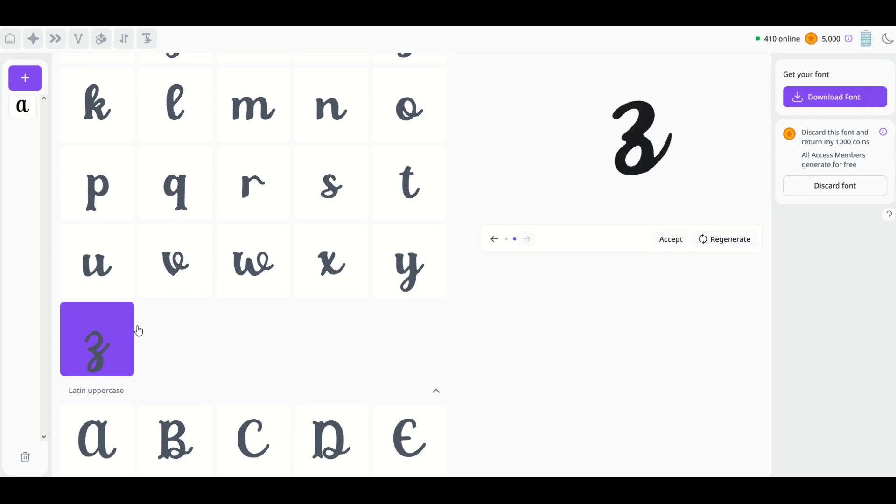
{"action": "left_click", "coordinate": [701, 243]}
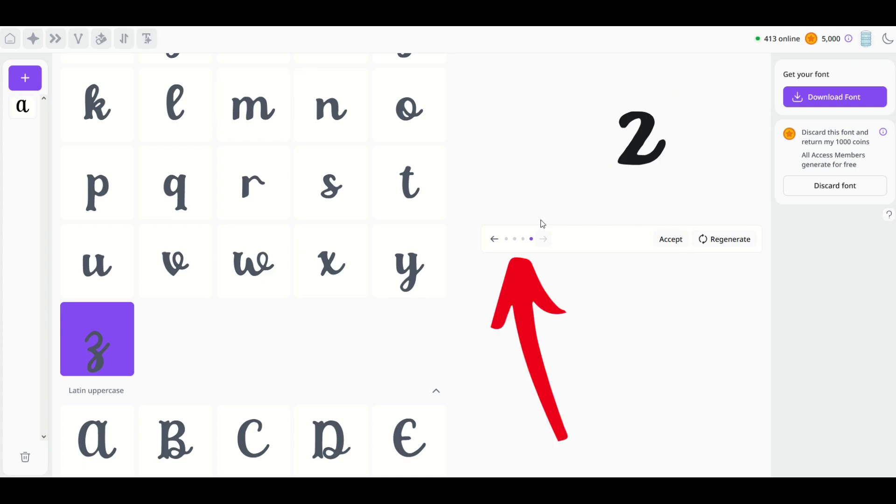
Compare the z variants and accept the third one.
{"action": "left_click", "coordinate": [494, 240]}
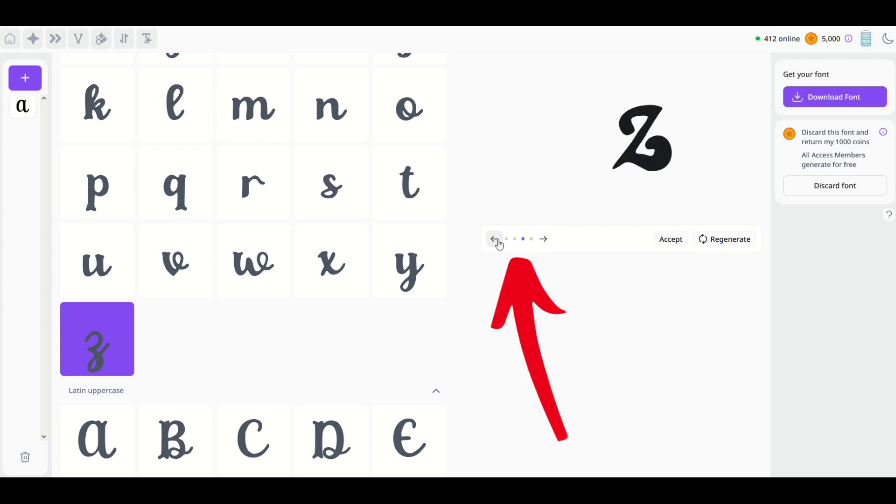
{"action": "left_click", "coordinate": [494, 240]}
{"action": "left_click", "coordinate": [495, 241]}
{"action": "left_click", "coordinate": [541, 242]}
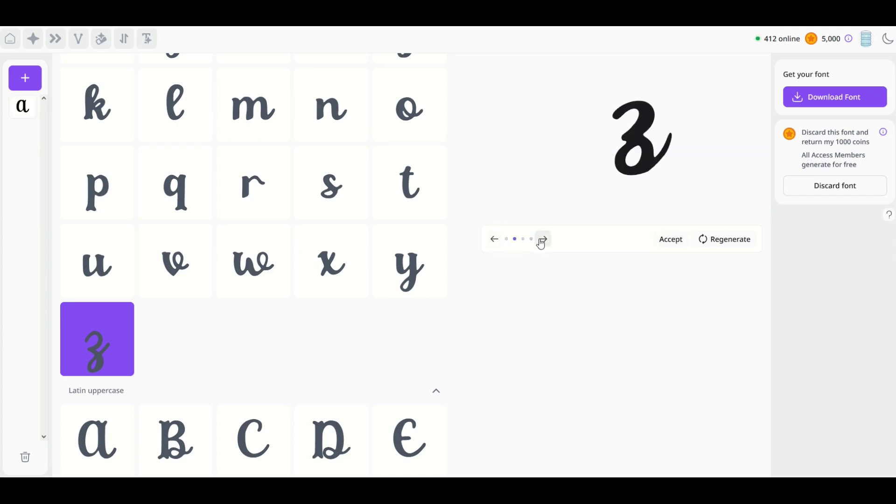
{"action": "left_click", "coordinate": [541, 244]}
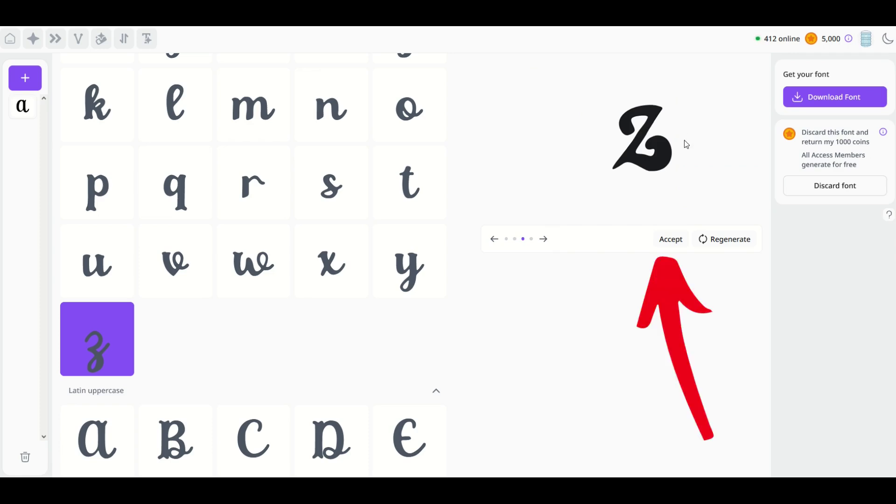
{"action": "left_click", "coordinate": [666, 239]}
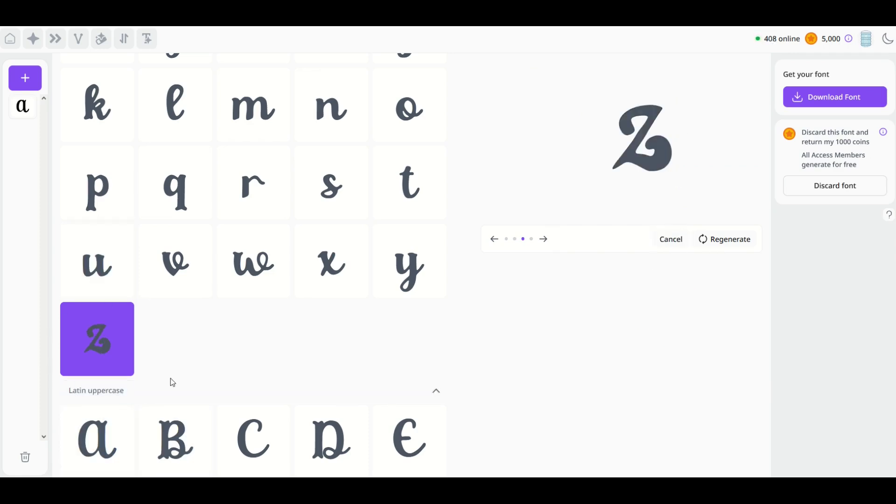
{"action": "scroll", "coordinate": [161, 364], "scroll_direction": "up", "scroll_amount": 1}
{"action": "scroll", "coordinate": [160, 357], "scroll_direction": "up", "scroll_amount": 10}
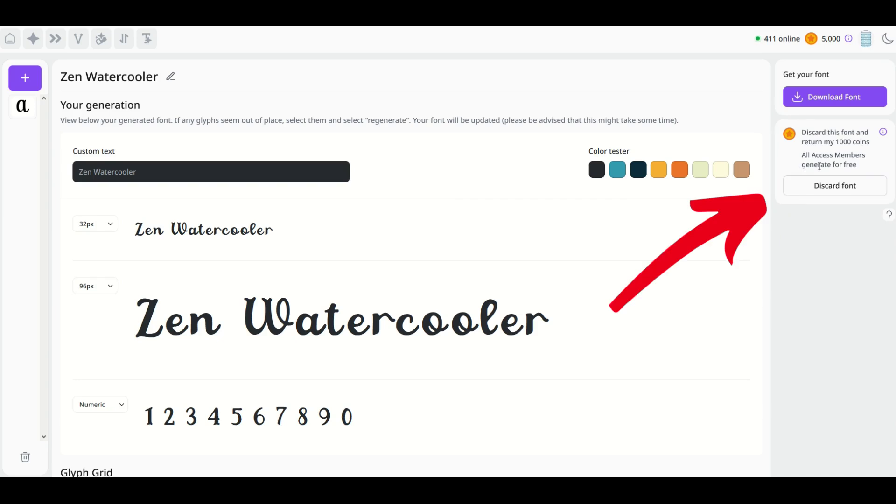
Discard the Zen Watercooler font.
{"action": "left_click", "coordinate": [793, 187]}
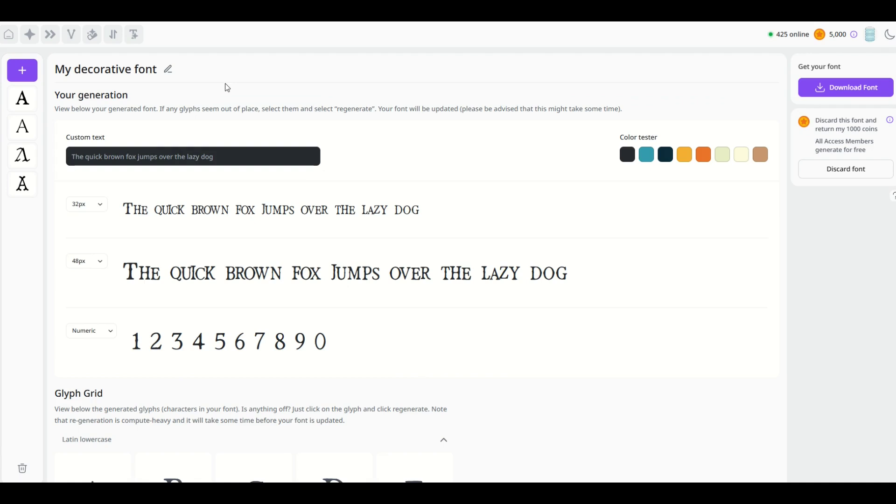
Preview the four variations, generate four more, and select the striped hand-drawn caps style.
{"action": "left_click", "coordinate": [23, 187]}
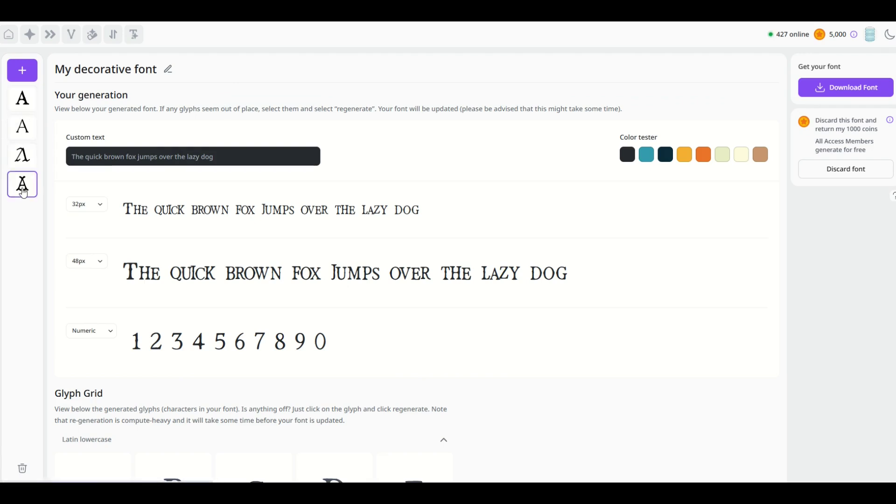
{"action": "left_click", "coordinate": [19, 169]}
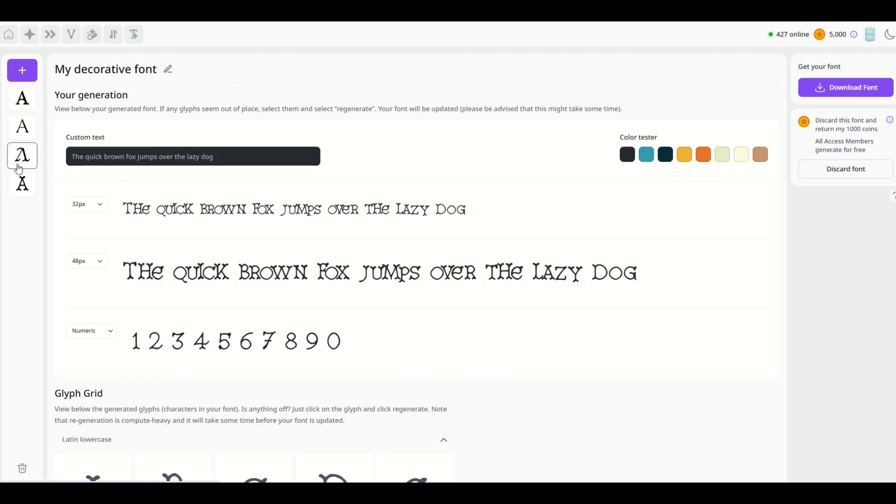
{"action": "left_click", "coordinate": [22, 136]}
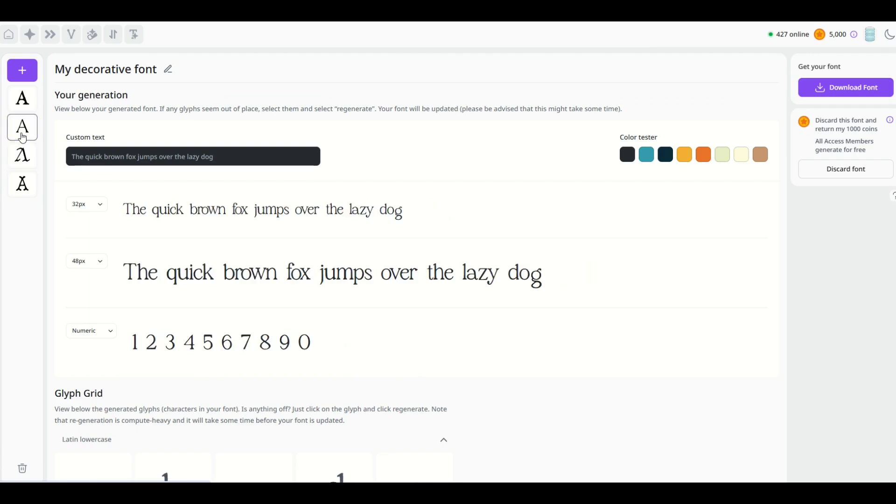
{"action": "left_click", "coordinate": [22, 103]}
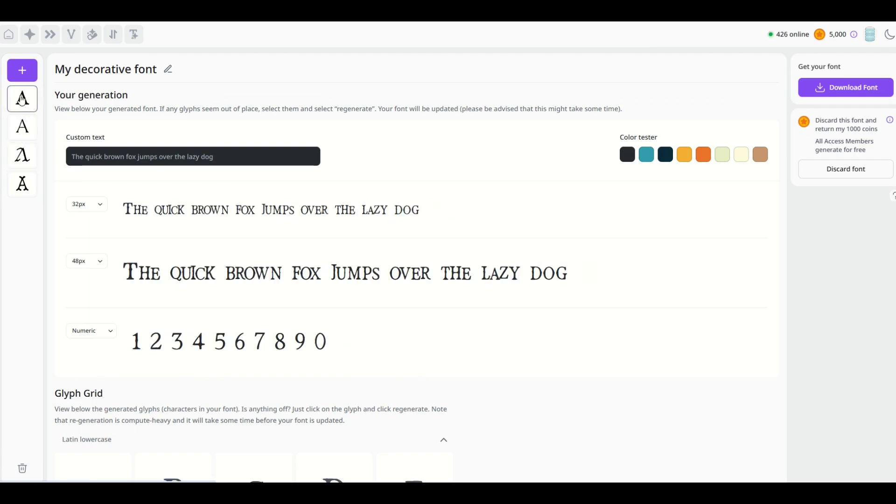
{"action": "left_click", "coordinate": [20, 74]}
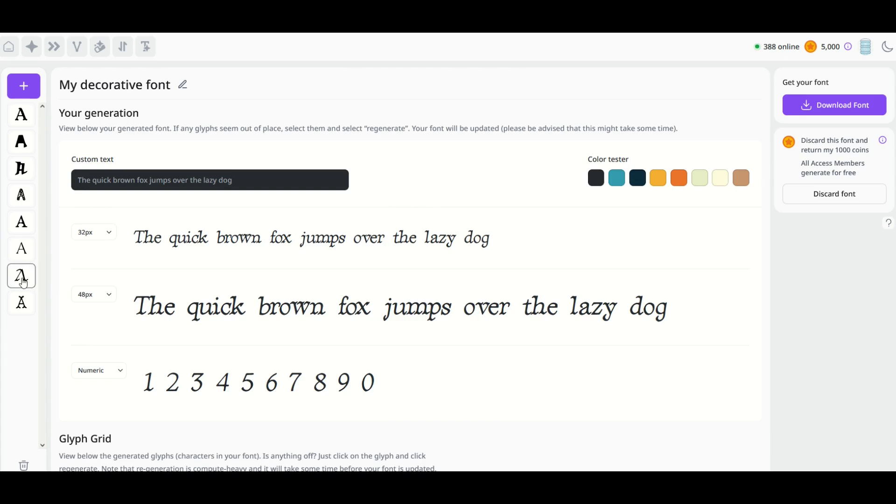
{"action": "left_click", "coordinate": [21, 195]}
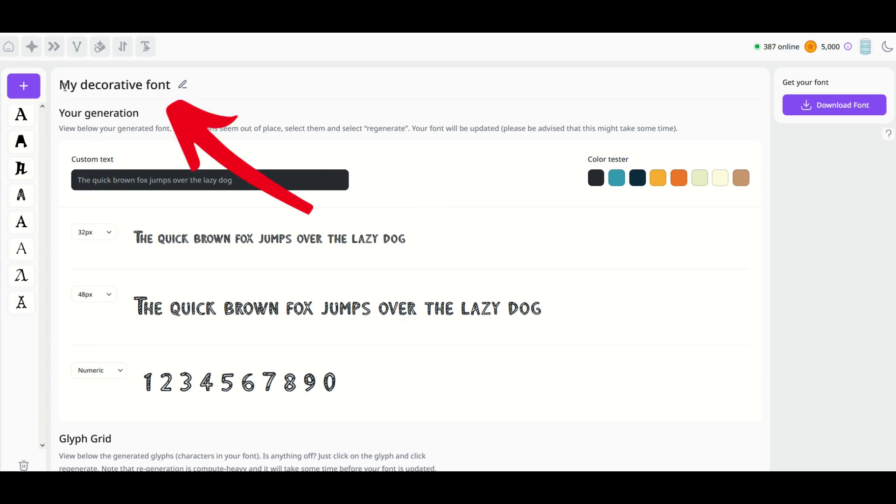
Compare the other generated font variations, then return to the striped hand-drawn caps design.
{"action": "left_click_drag", "start_coordinate": [61, 87], "coordinate": [167, 88]}
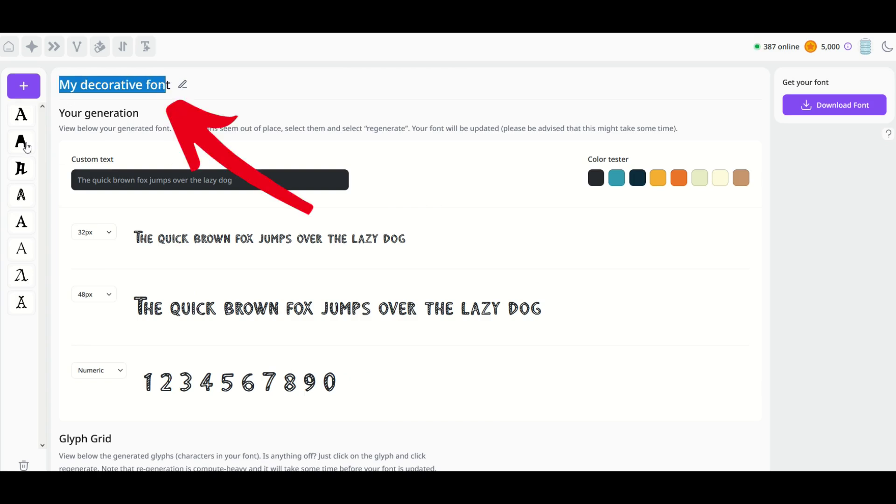
{"action": "left_click", "coordinate": [21, 116]}
{"action": "left_click", "coordinate": [21, 168]}
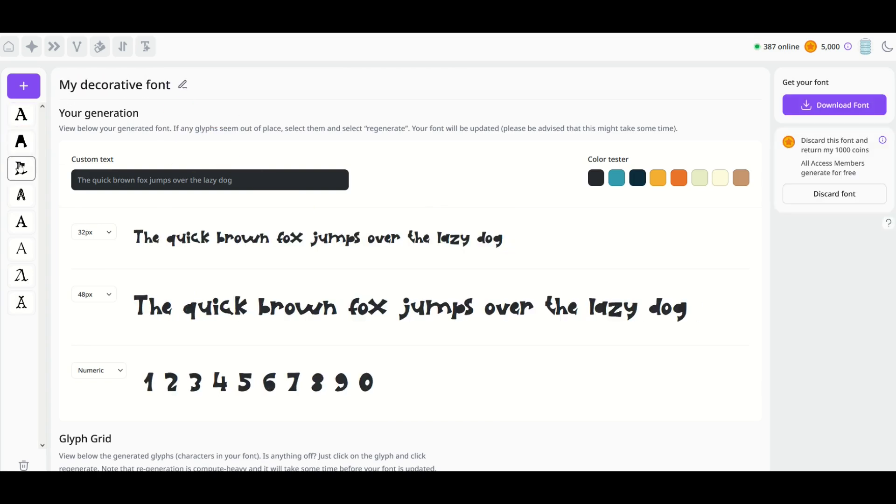
{"action": "left_click_drag", "start_coordinate": [65, 91], "coordinate": [151, 91]}
{"action": "left_click_drag", "start_coordinate": [64, 84], "coordinate": [168, 86]}
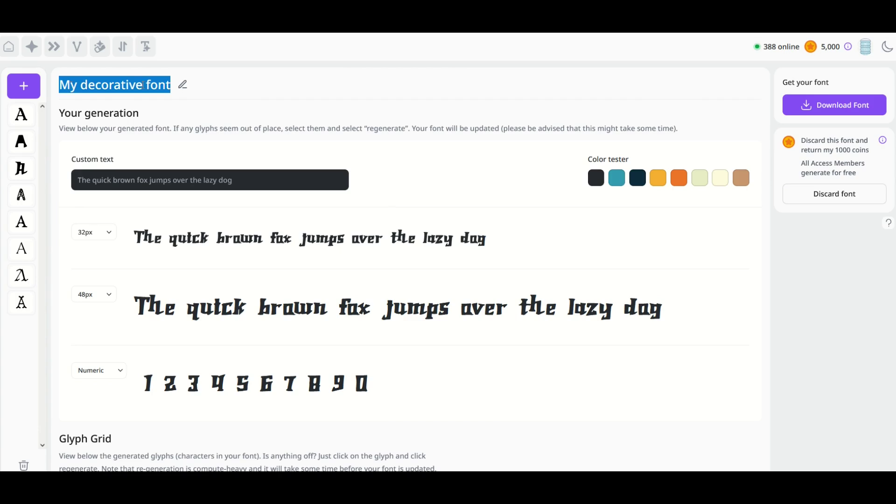
{"action": "left_click", "coordinate": [21, 206]}
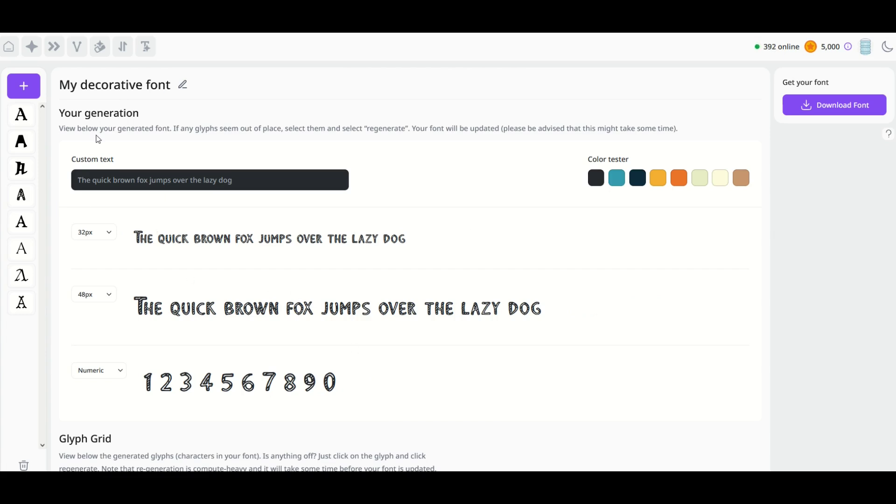
Replace the font title 'My decorative font' with 'WOW Font'.
{"action": "left_click", "coordinate": [159, 84]}
{"action": "key", "text": "BackSpace"}
{"action": "key", "text": "BackSpace"}
{"action": "key", "text": "BackSpace"}
{"action": "key", "text": "BackSpace"}
{"action": "key", "text": "BackSpace"}
{"action": "key", "text": "BackSpace"}
{"action": "key", "text": "BackSpace"}
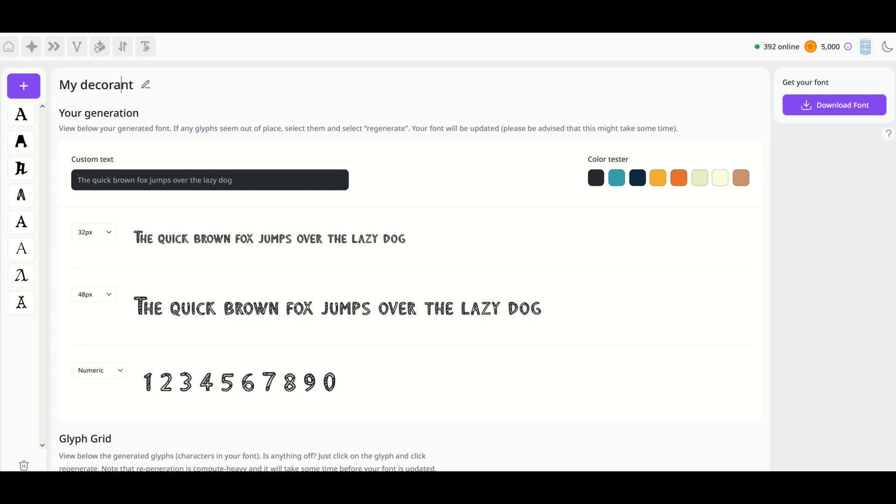
{"action": "key", "text": "BackSpace"}
{"action": "key", "text": "BackSpace"}
{"action": "key", "text": "BackSpace"}
{"action": "key", "text": "Delete"}
{"action": "key", "text": "Delete"}
{"action": "key", "text": "BackSpace"}
{"action": "key", "text": "BackSpace"}
{"action": "key", "text": "BackSpace"}
{"action": "key", "text": "BackSpace"}
{"action": "key", "text": "BackSpace"}
{"action": "key", "text": "BackSpace"}
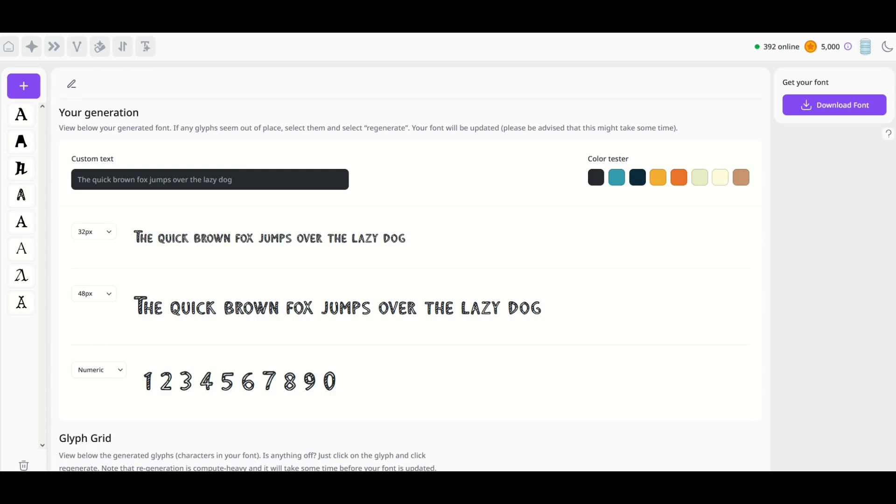
{"action": "type", "text": "wow Font"}
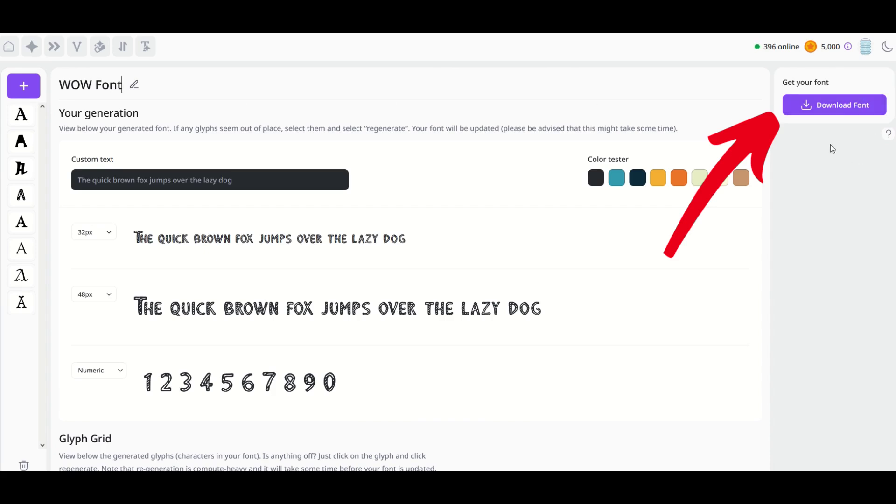
Download WOW Font and save it as a TTF file in C:\Fonts.
{"action": "left_click", "coordinate": [827, 114]}
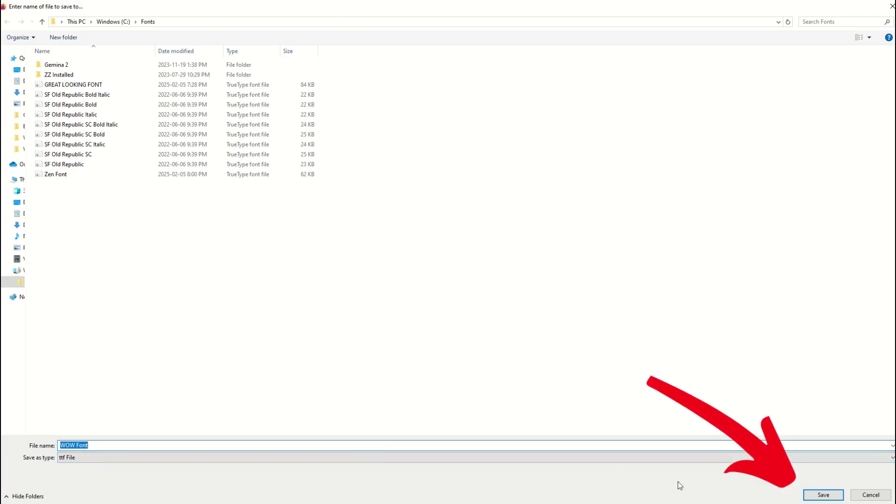
{"action": "left_click", "coordinate": [821, 494]}
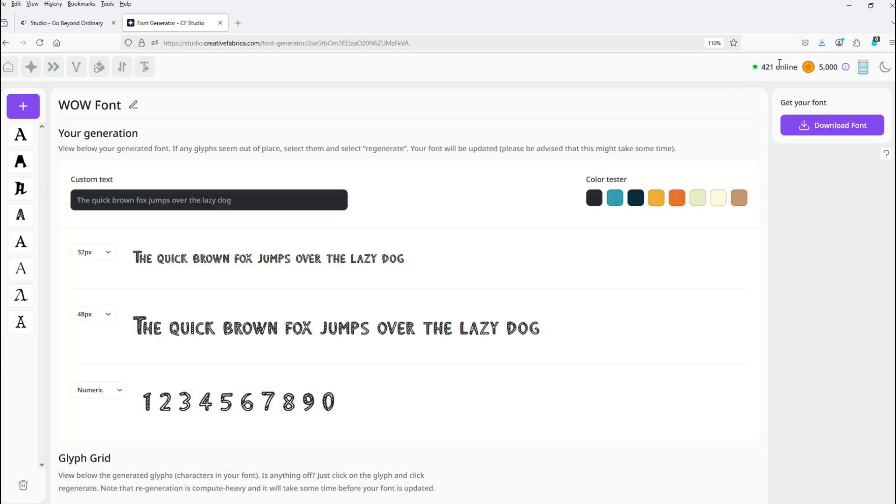
Show the downloaded WOW Font.ttf in its C:\Fonts folder via Firefox's downloads list.
{"action": "left_click", "coordinate": [821, 45]}
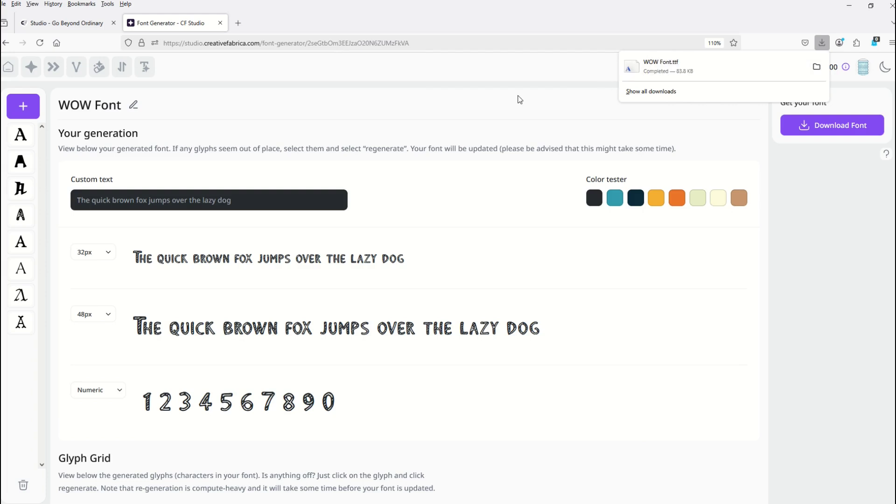
{"action": "left_click", "coordinate": [816, 69]}
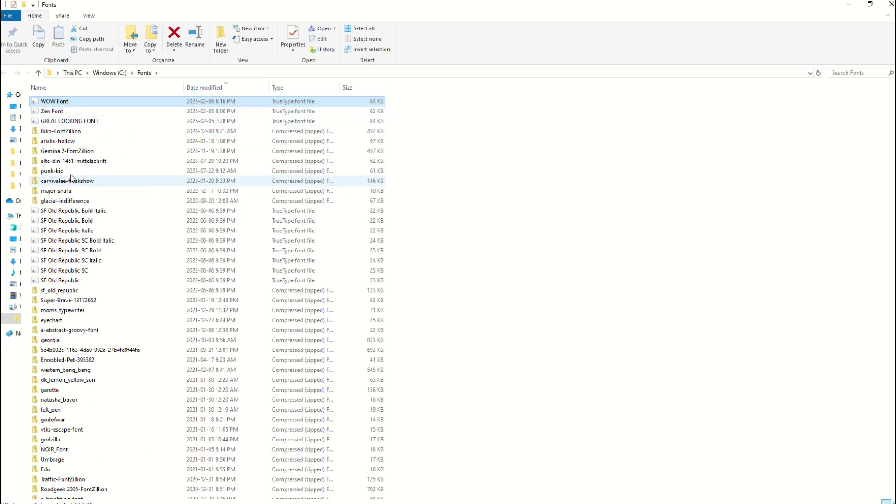
Preview the WOW Font file from C:\Fonts and install it into Windows.
{"action": "double_click", "coordinate": [53, 101]}
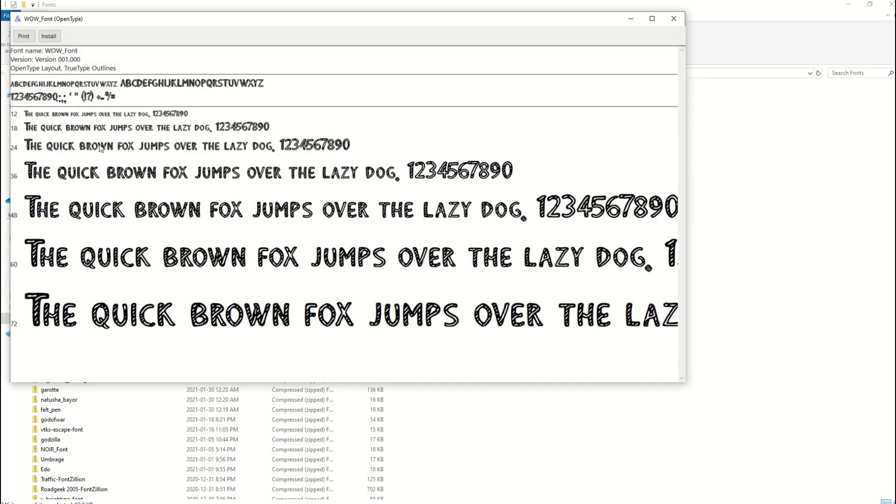
{"action": "left_click_drag", "start_coordinate": [112, 21], "coordinate": [183, 76]}
{"action": "left_click_drag", "start_coordinate": [211, 102], "coordinate": [188, 99]}
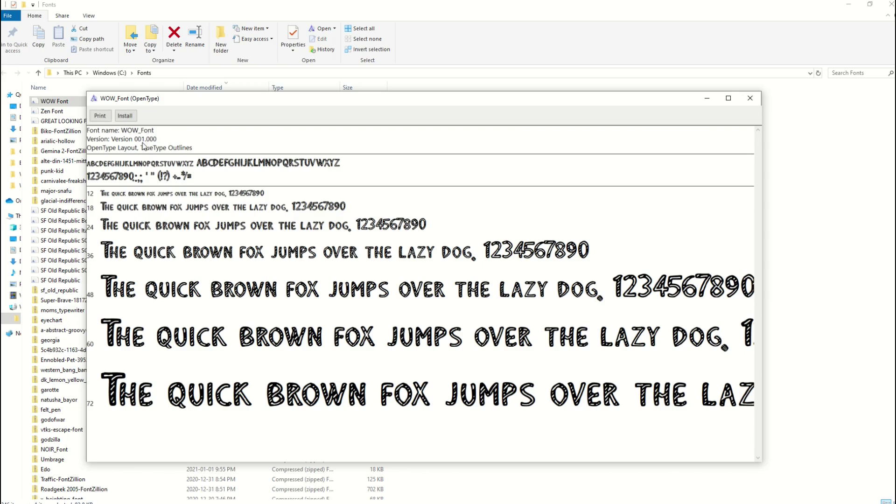
{"action": "left_click", "coordinate": [123, 116]}
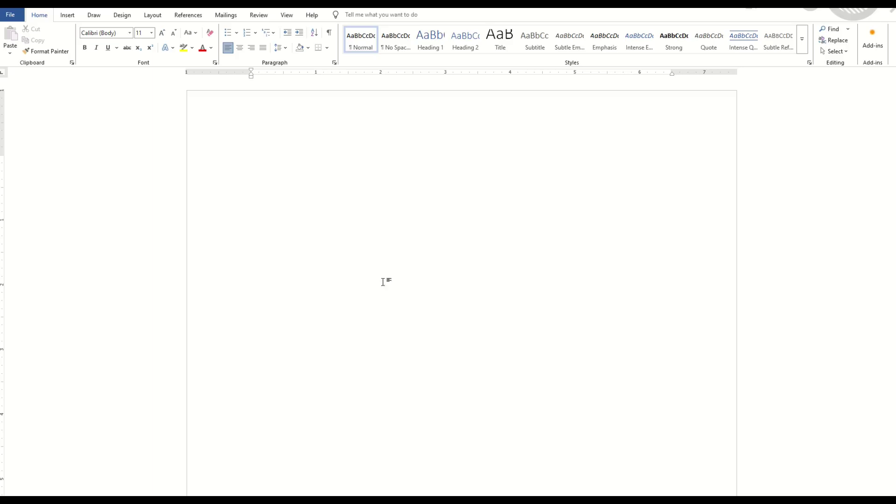
Pick WOW_Font from Word's font list and place the cursor in the document.
{"action": "left_click", "coordinate": [129, 33]}
{"action": "left_click_drag", "start_coordinate": [215, 326], "coordinate": [214, 368]}
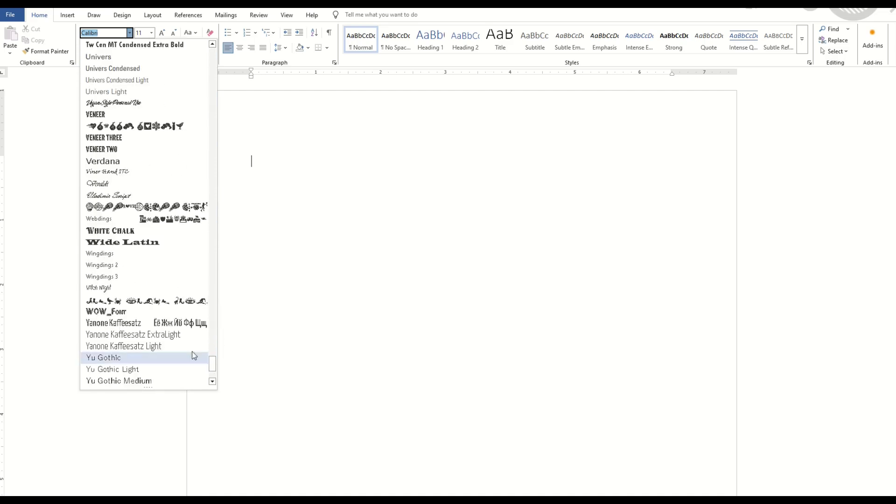
{"action": "left_click", "coordinate": [106, 312]}
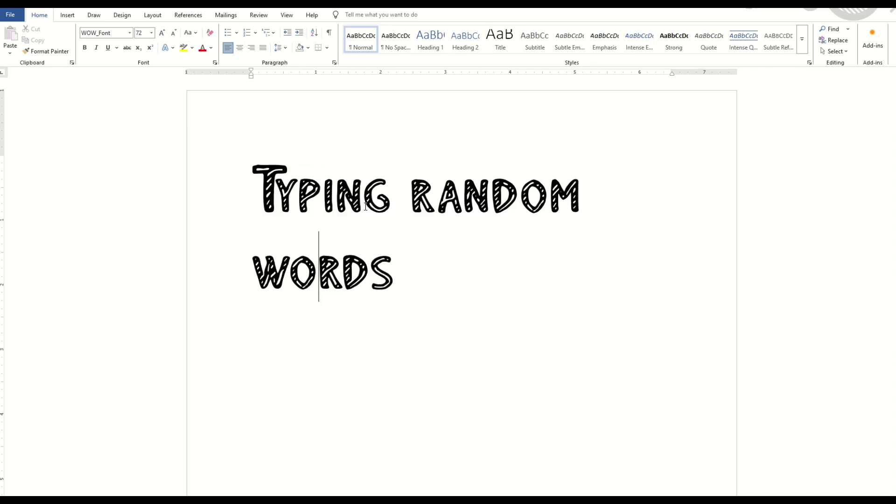
{"action": "left_click", "coordinate": [336, 191]}
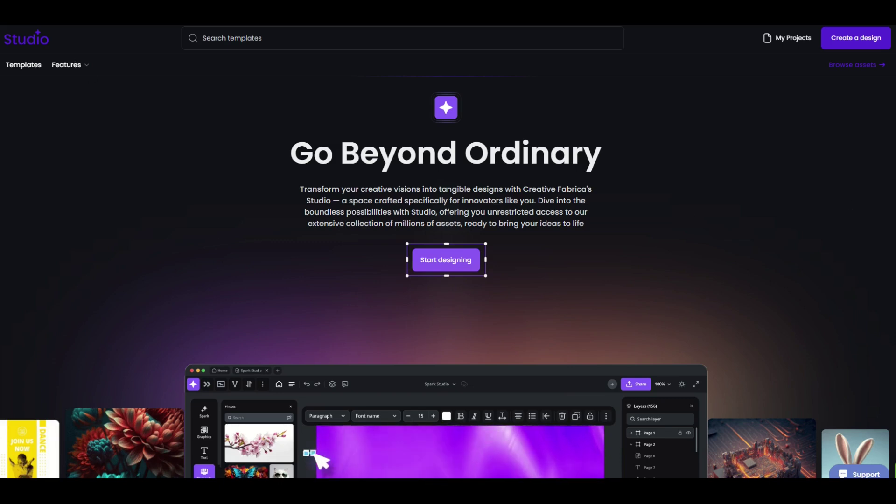
{"action": "scroll", "coordinate": [531, 205], "scroll_direction": "down", "scroll_amount": 3}
{"action": "scroll", "coordinate": [448, 278], "scroll_direction": "down", "scroll_amount": 6}
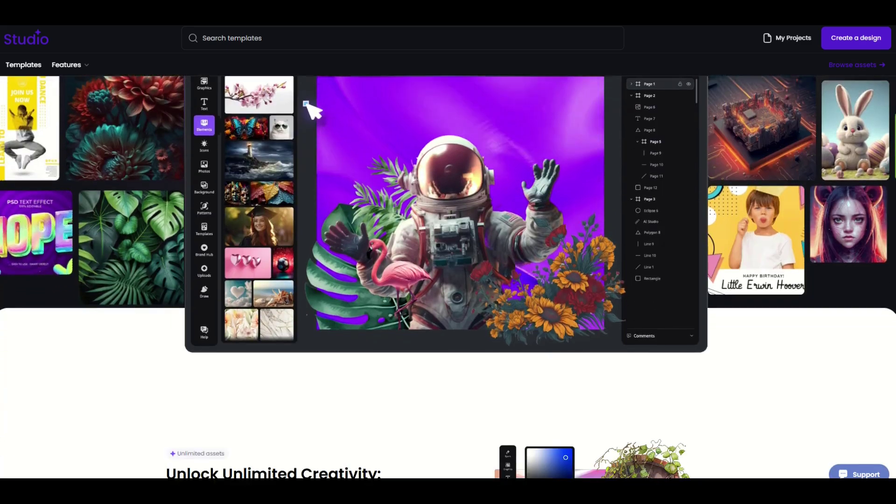
{"action": "scroll", "coordinate": [448, 278], "scroll_direction": "down", "scroll_amount": 4}
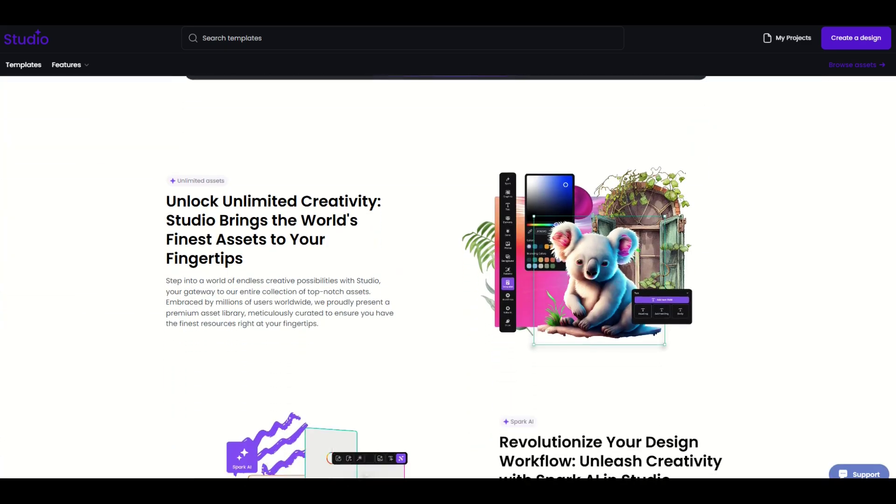
{"action": "scroll", "coordinate": [448, 277], "scroll_direction": "down", "scroll_amount": 4}
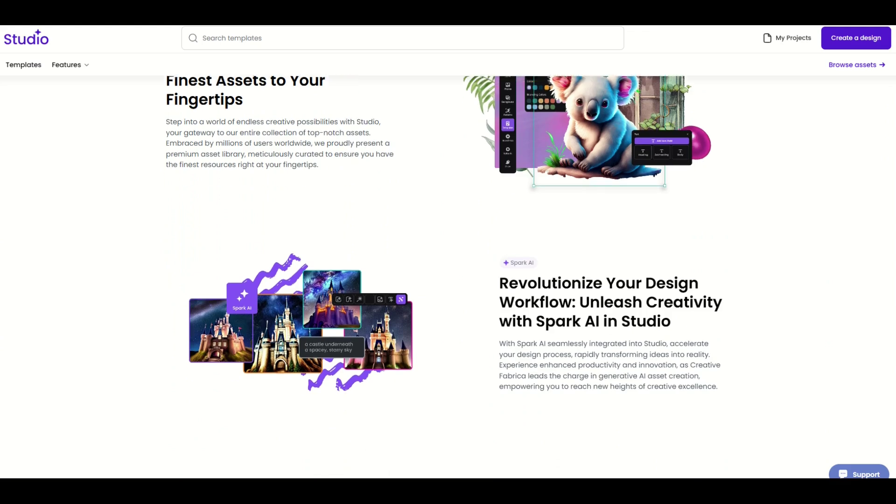
{"action": "scroll", "coordinate": [448, 277], "scroll_direction": "down", "scroll_amount": 1}
{"action": "scroll", "coordinate": [448, 277], "scroll_direction": "down", "scroll_amount": 2}
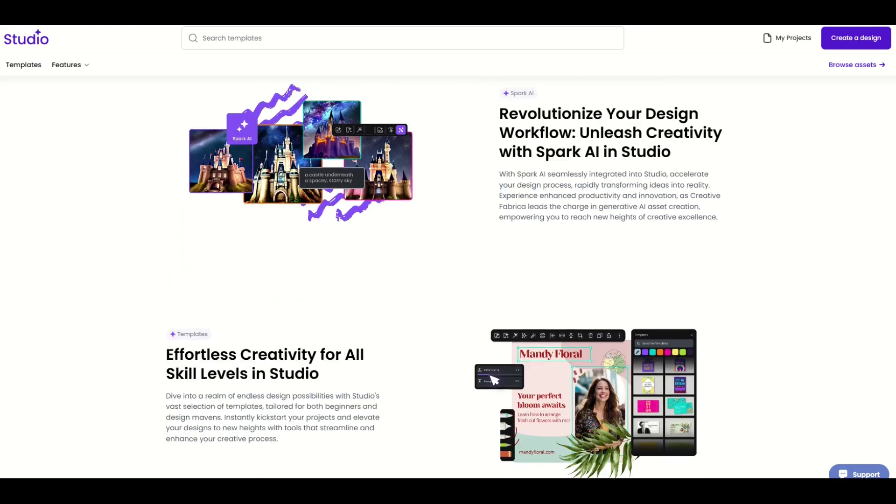
{"action": "scroll", "coordinate": [890, 257], "scroll_direction": "down", "scroll_amount": 5}
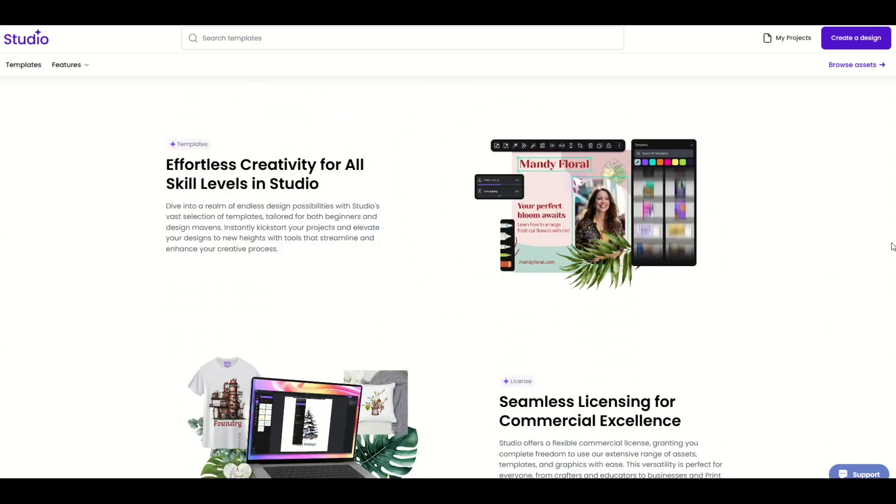
{"action": "scroll", "coordinate": [890, 256], "scroll_direction": "down", "scroll_amount": 6}
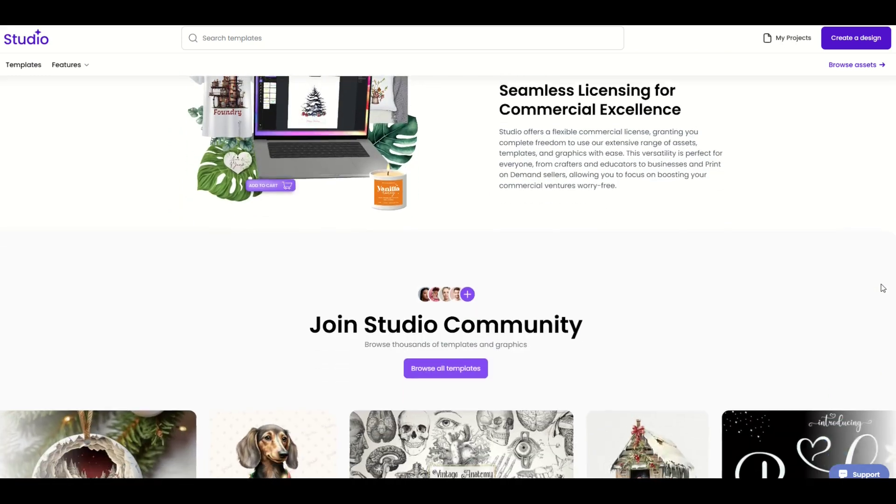